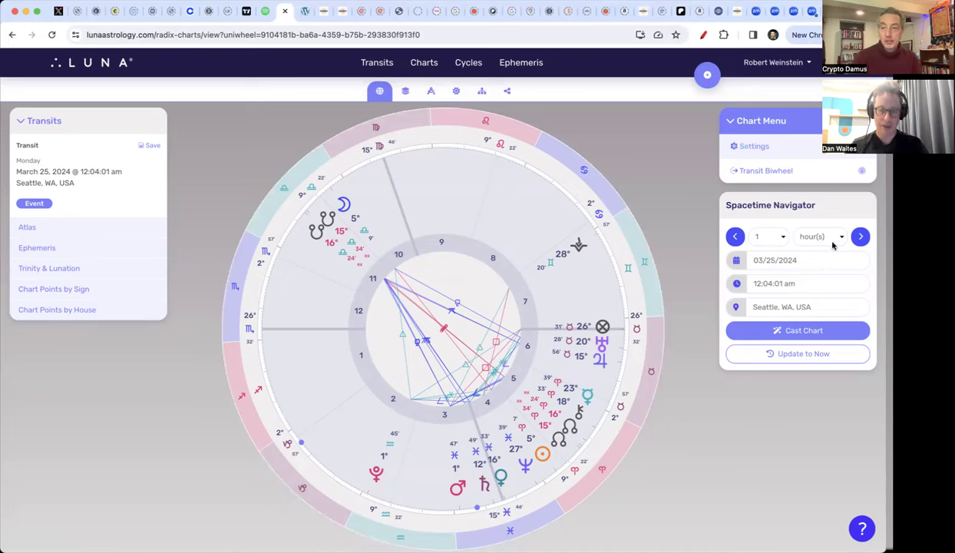
Advance the Seattle transit chart to April 8, 2024 in one-week increments
click(843, 241)
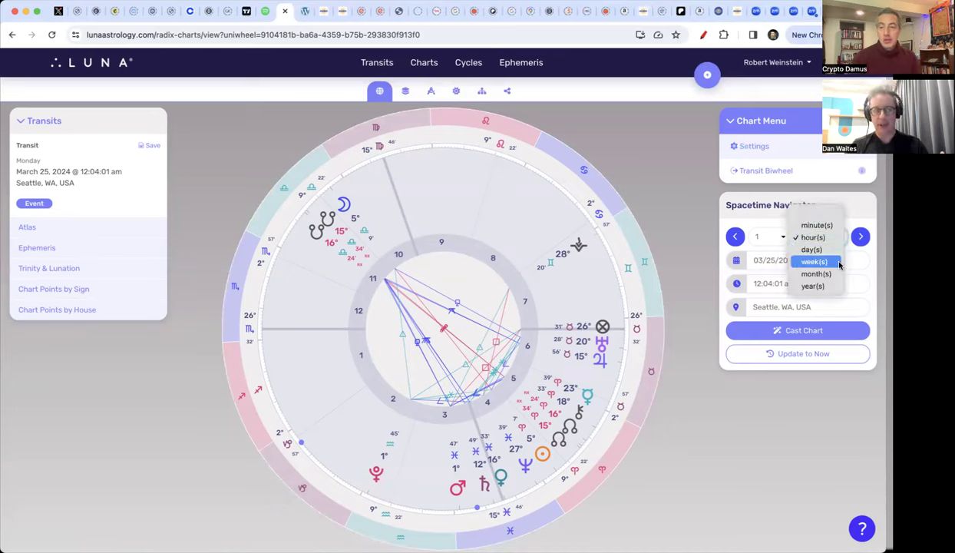
click(817, 259)
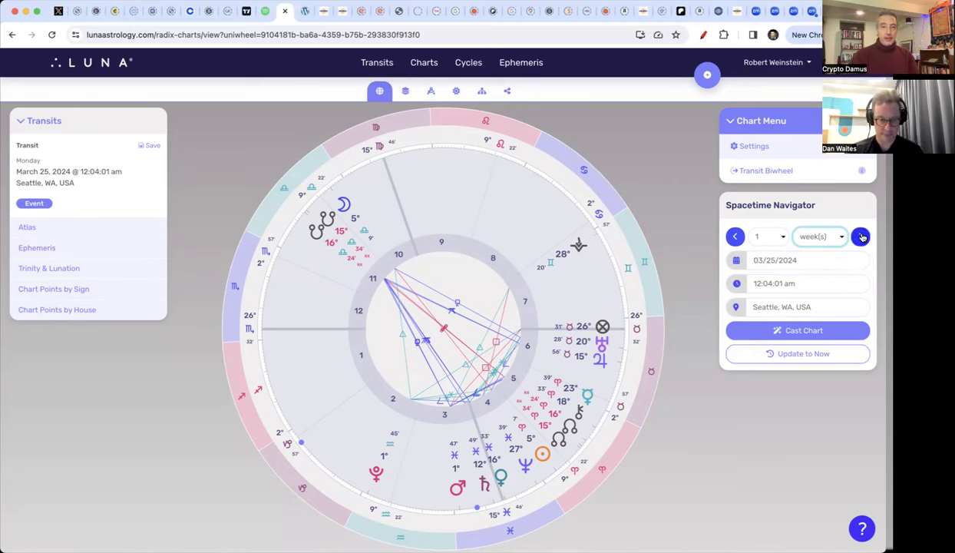
click(862, 238)
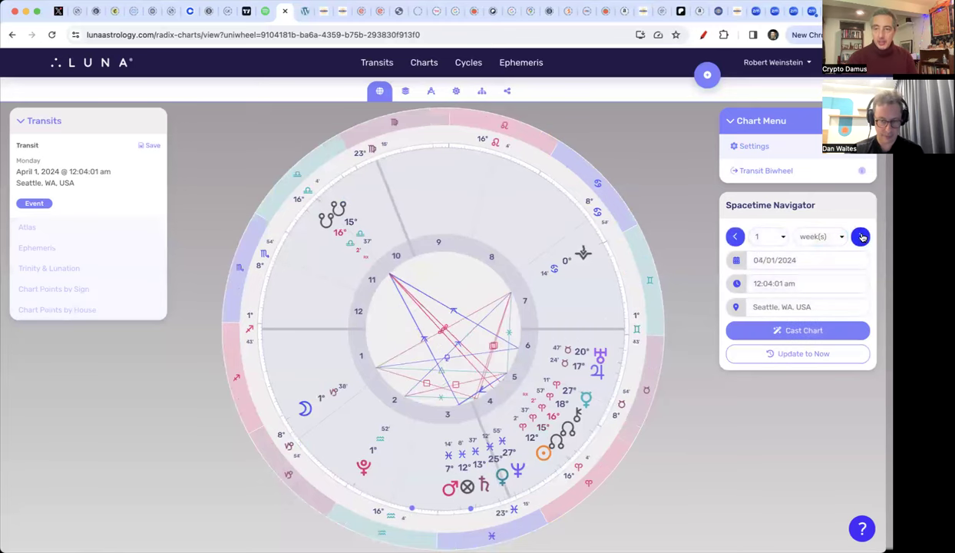
click(862, 238)
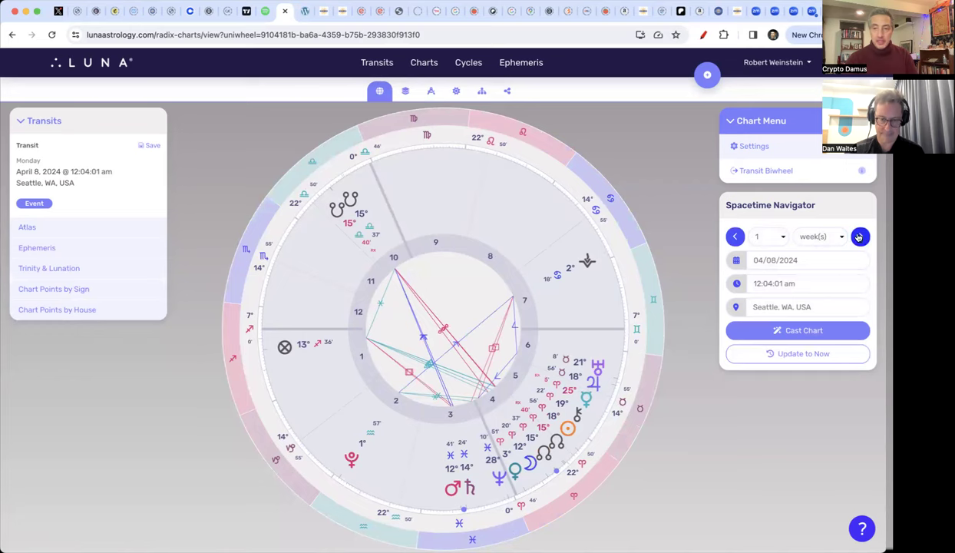
Advance the April 8, 2024 chart to 12:04:01 pm in one-hour increments
click(819, 235)
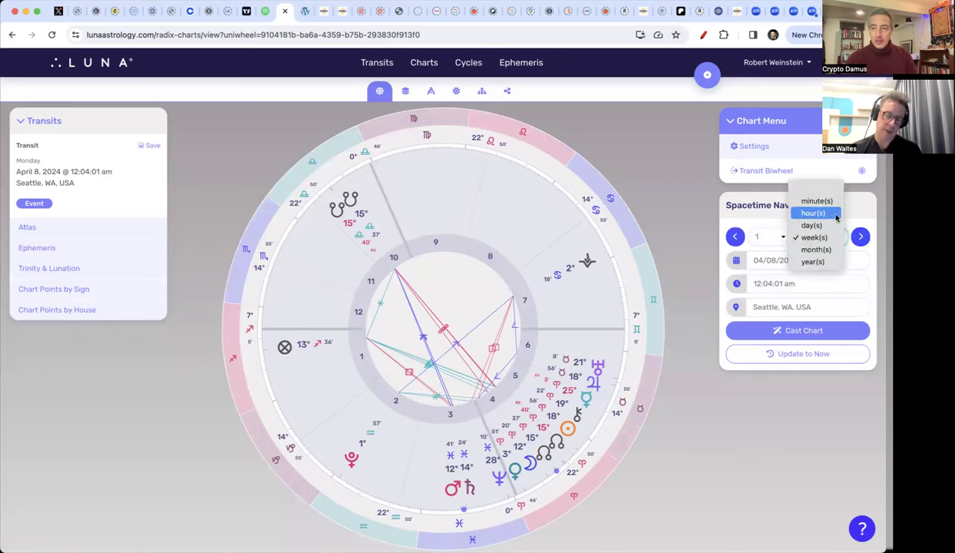
click(835, 215)
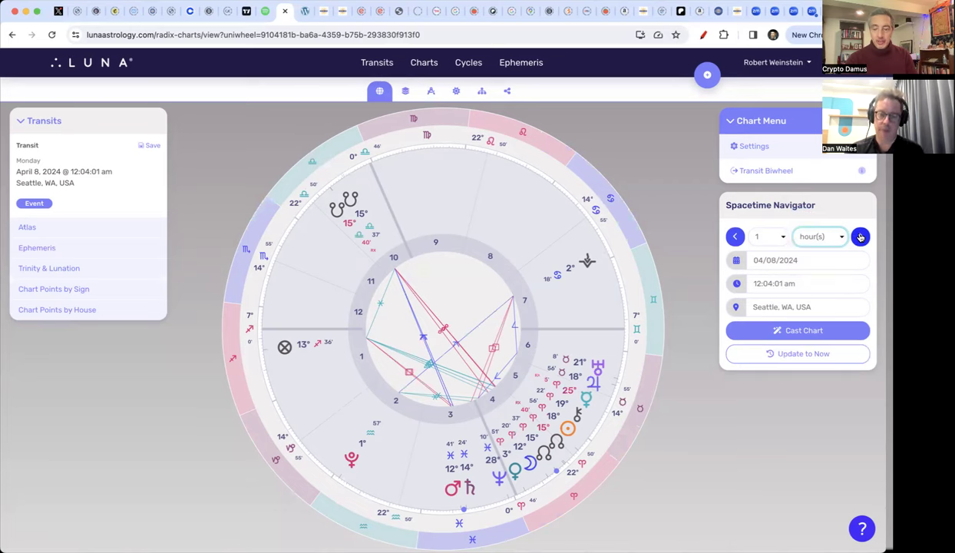
click(860, 238)
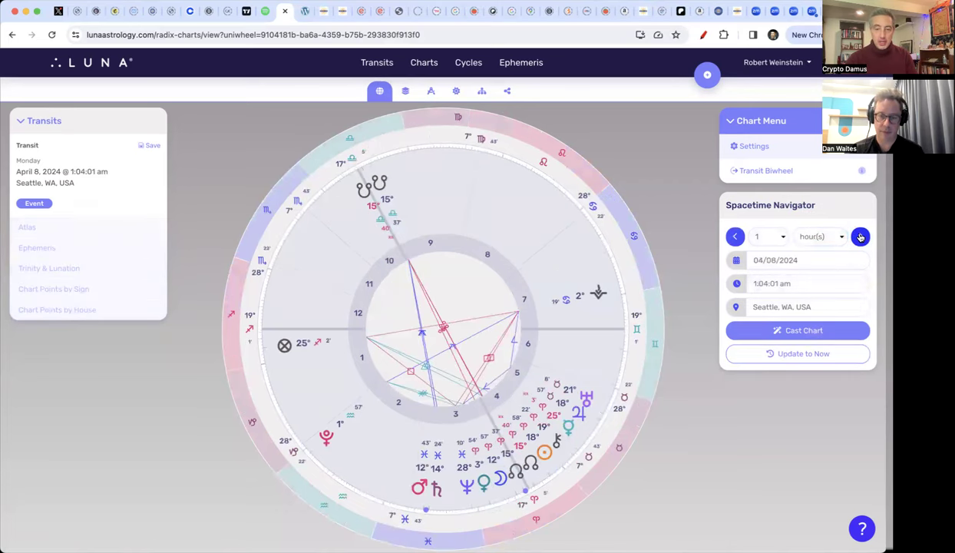
click(860, 237)
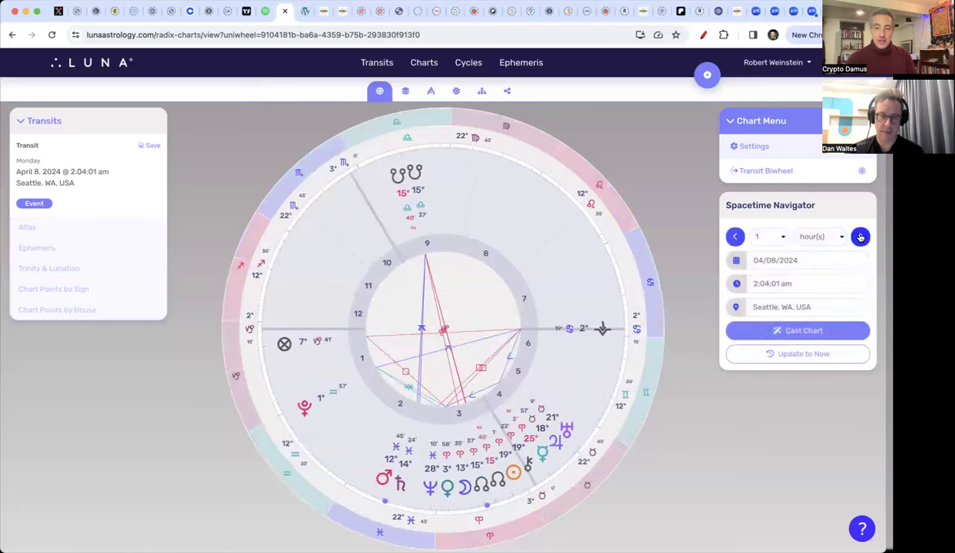
click(861, 237)
click(861, 237)
click(861, 237)
click(860, 237)
click(860, 237)
click(861, 237)
click(861, 237)
click(861, 237)
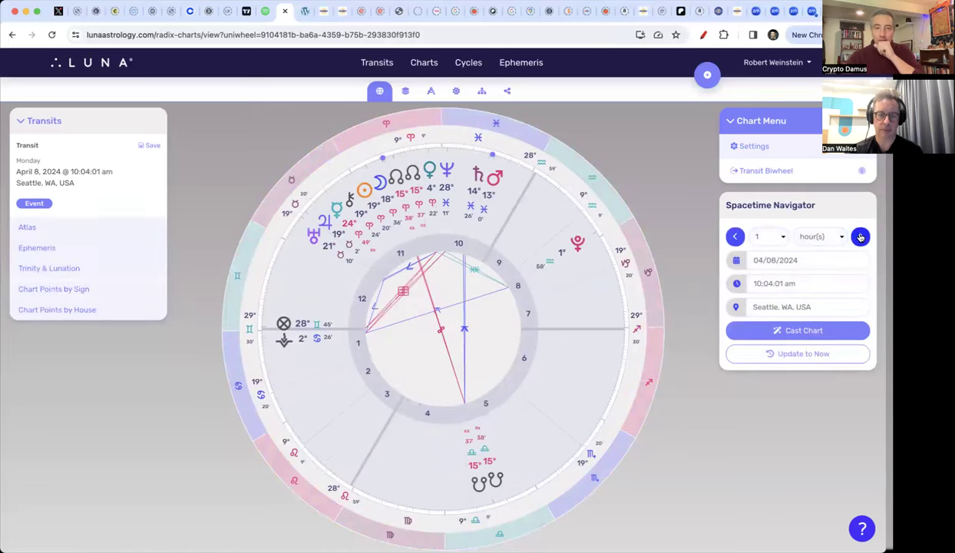
click(861, 237)
click(861, 237)
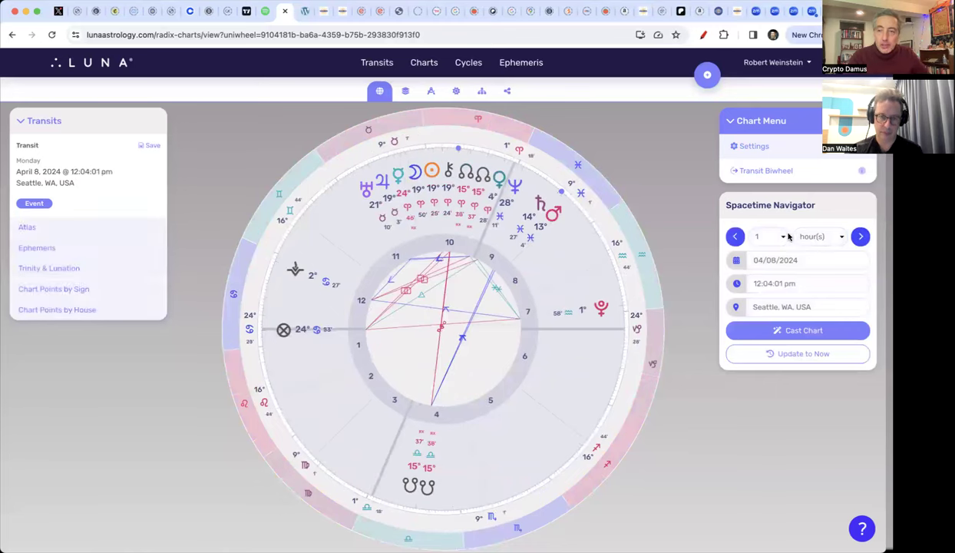
Move the chart time back by one hour and by one minute to 11:03:01 am
click(734, 236)
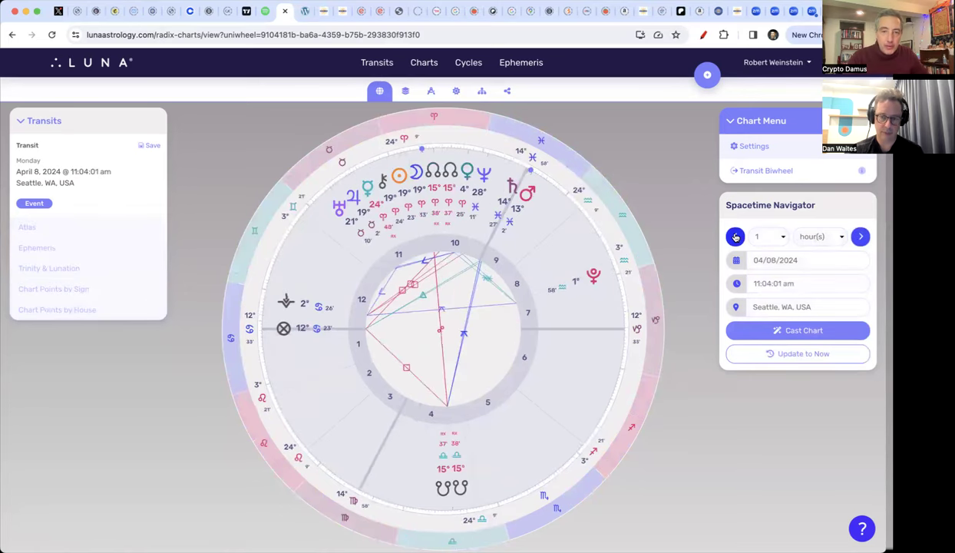
click(838, 237)
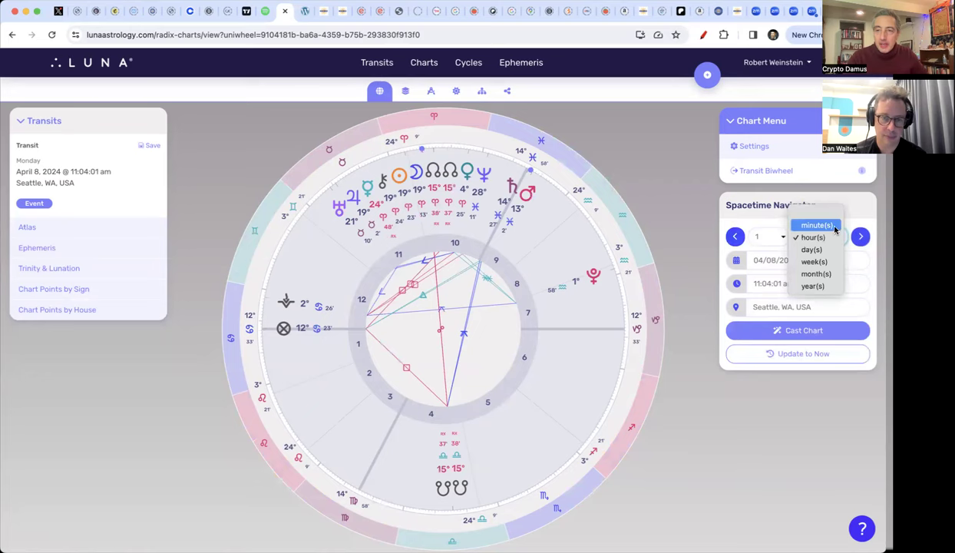
click(823, 225)
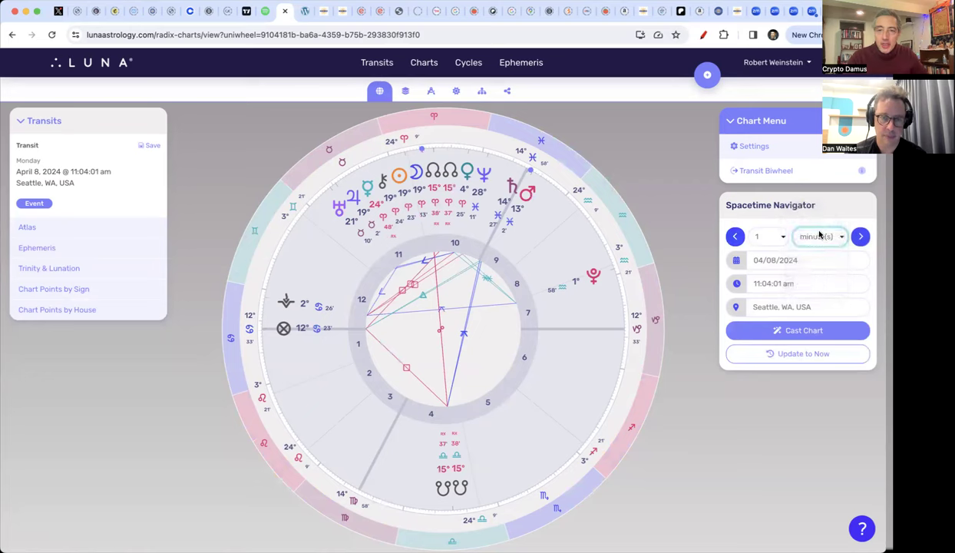
click(735, 237)
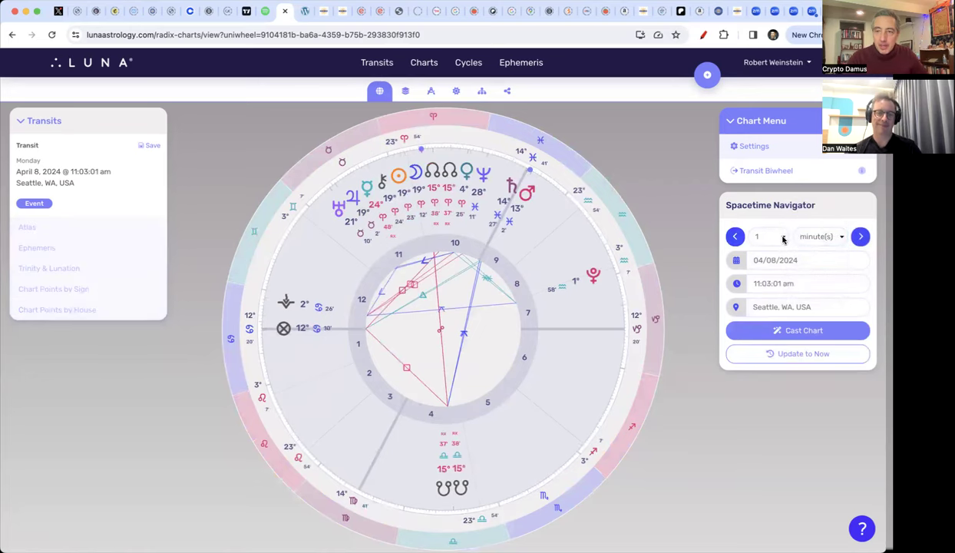
Advance the chart time to 11:23:01 am in five-minute increments
click(770, 236)
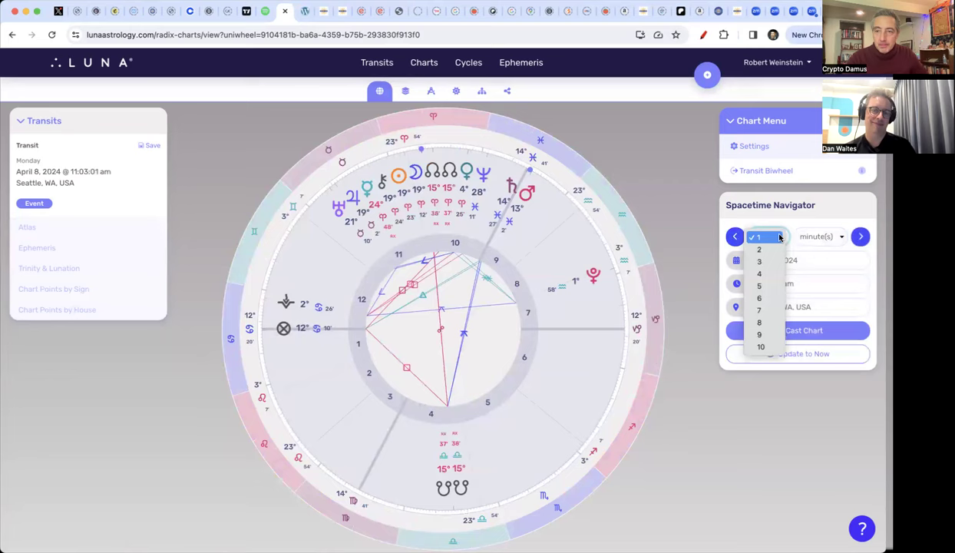
click(769, 286)
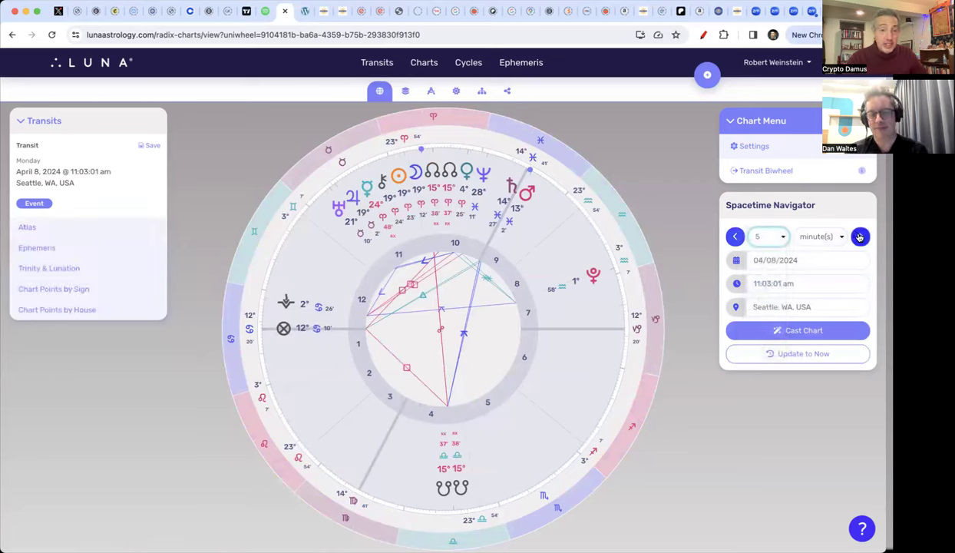
click(860, 237)
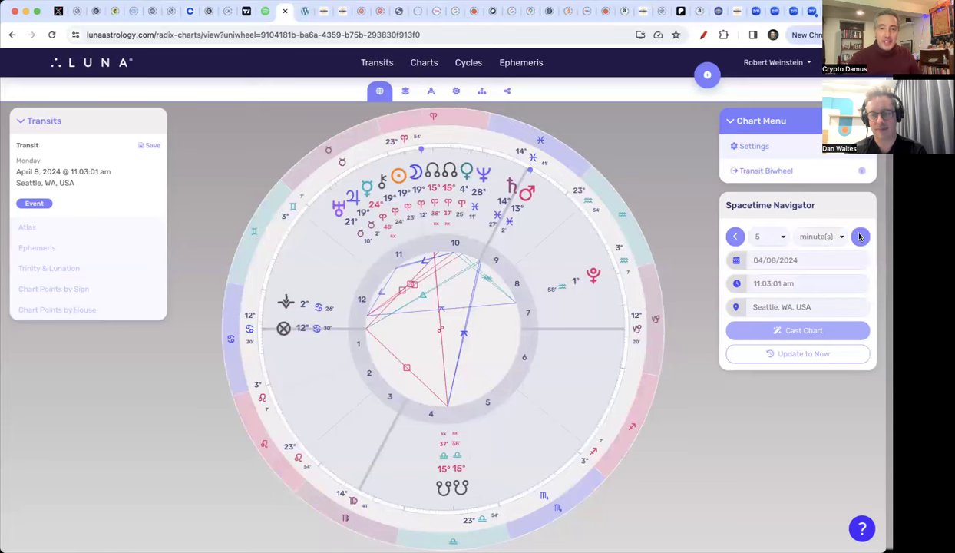
click(860, 237)
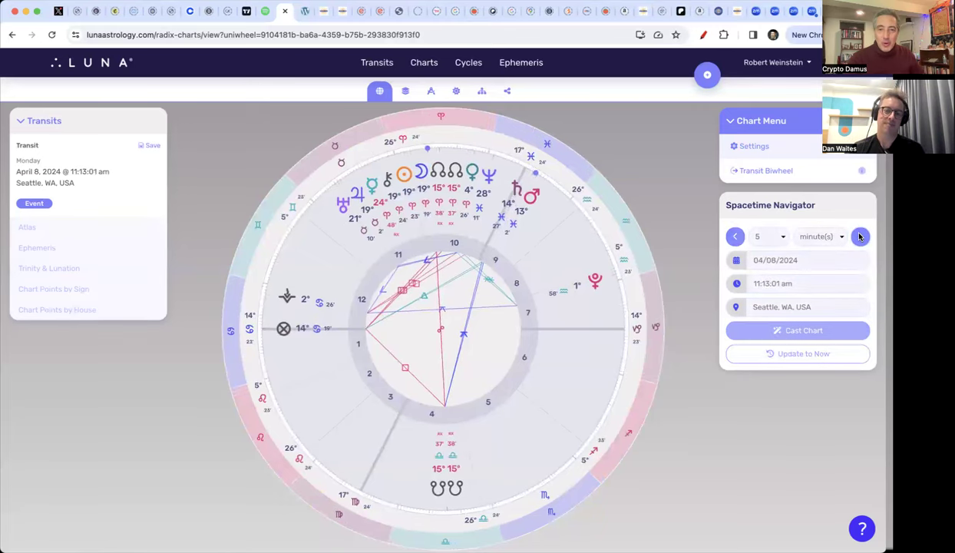
click(860, 237)
click(860, 237)
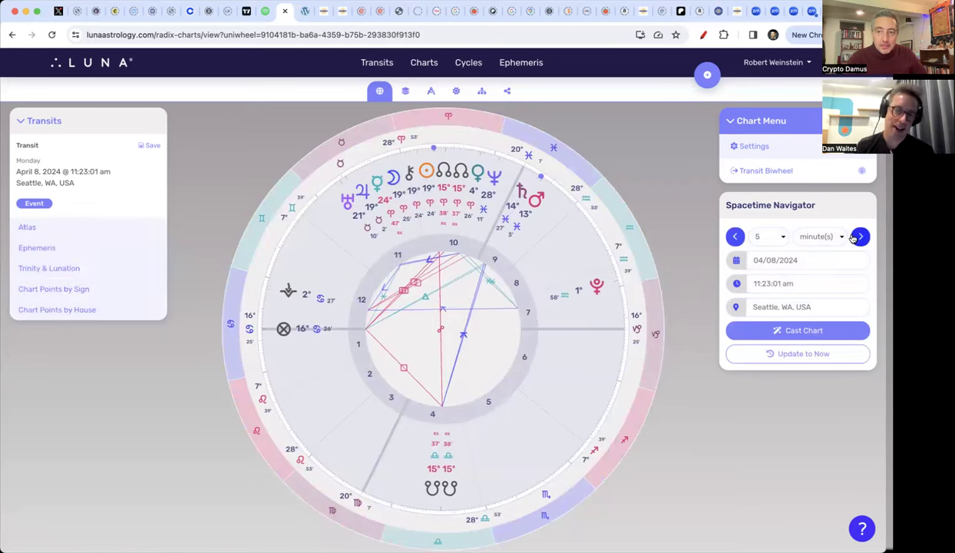
Compare the chart five minutes earlier, return it, and set the time to 11:22:01 am using a one-minute increment
scroll(407, 248, up, 3)
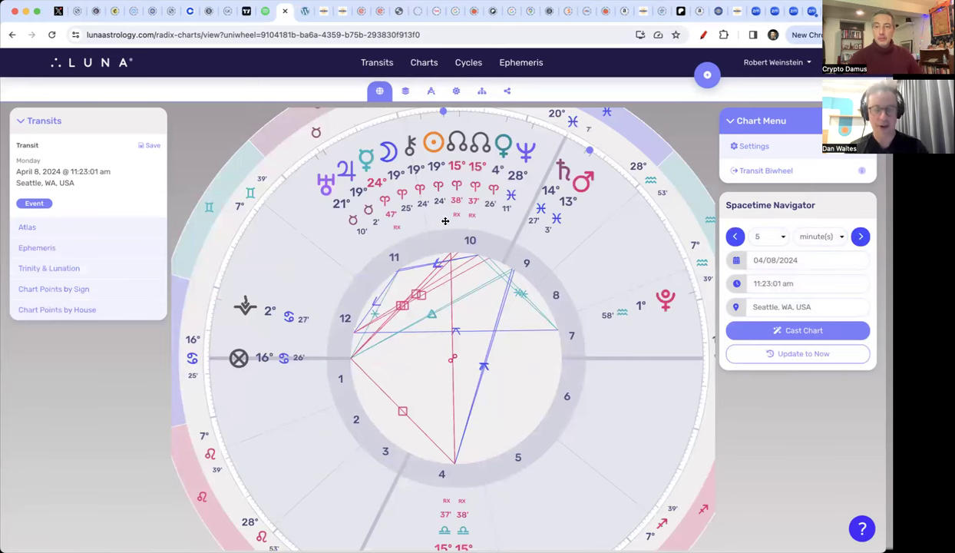
click(734, 236)
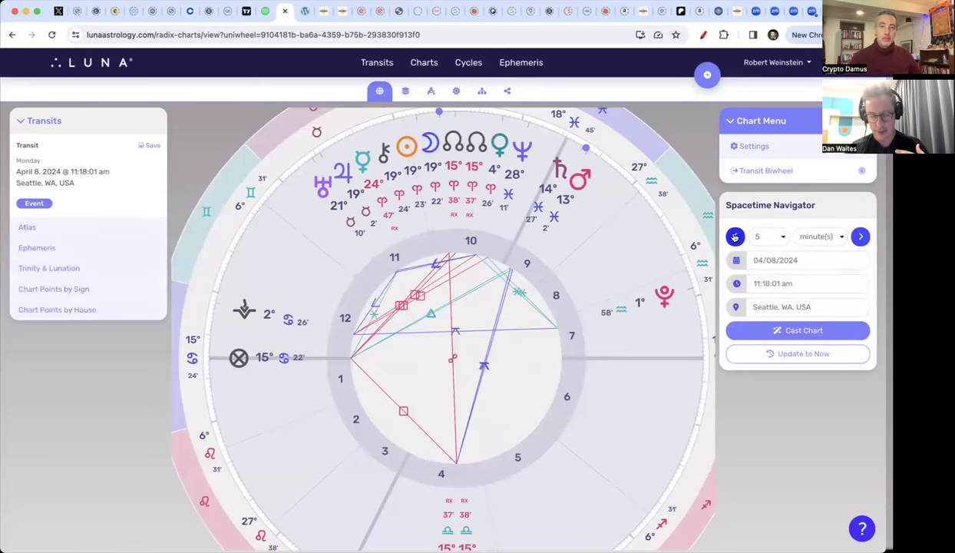
click(861, 237)
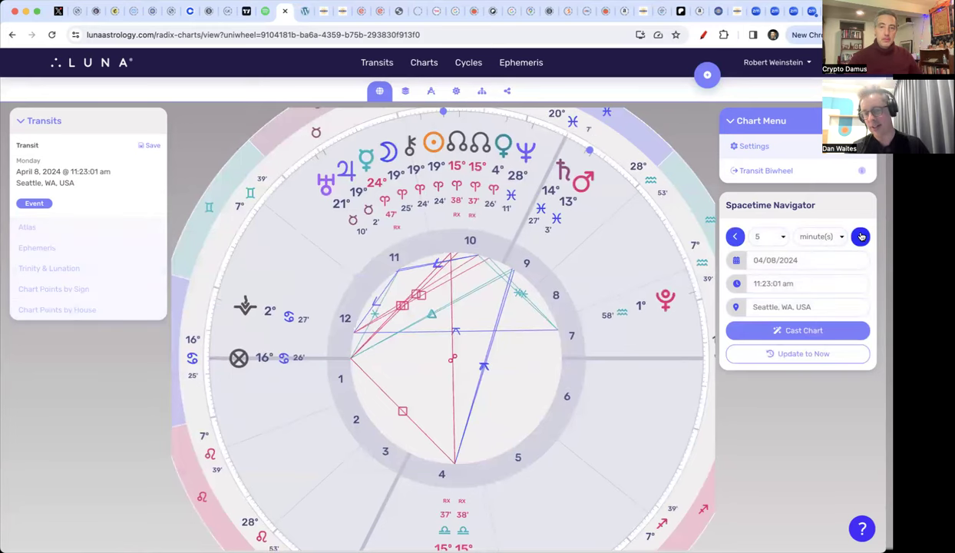
click(818, 237)
click(783, 238)
click(772, 237)
click(780, 190)
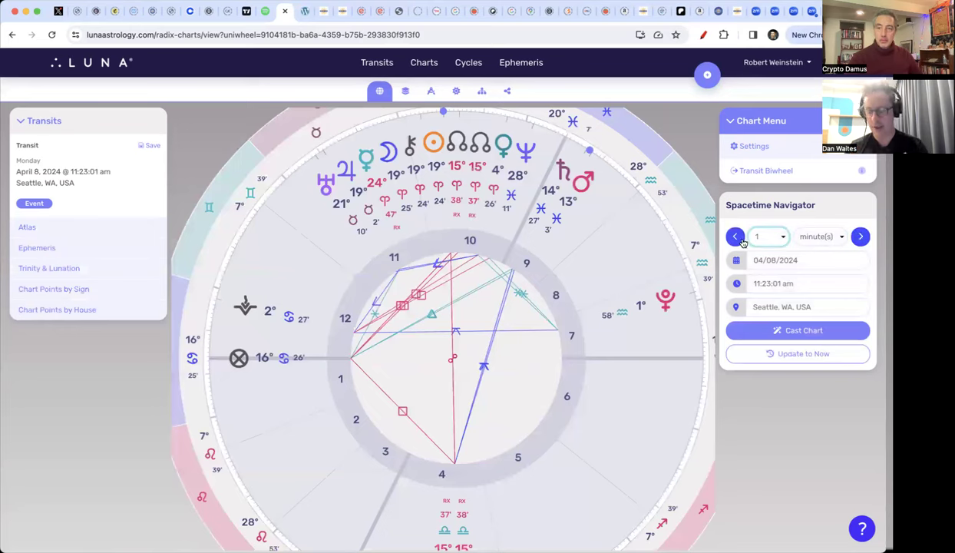
click(736, 236)
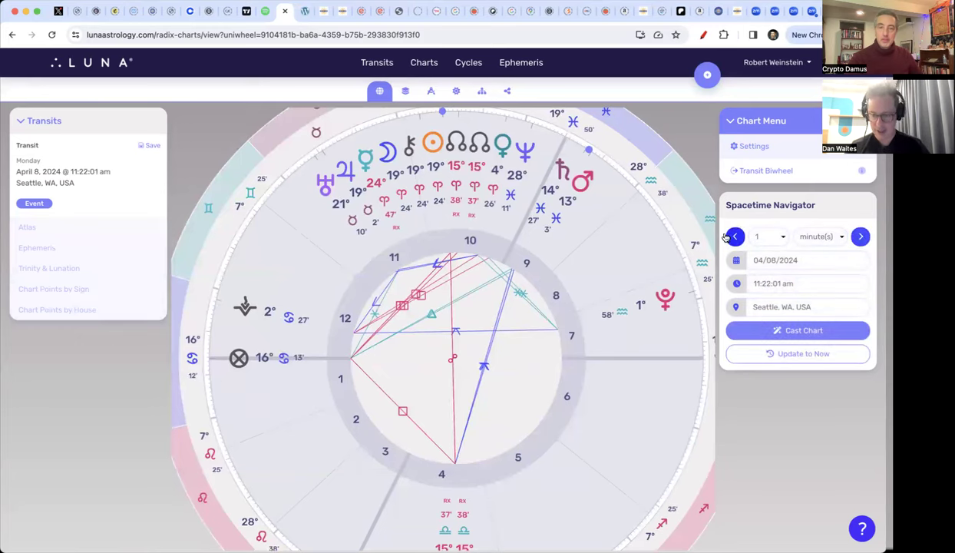
Circle the Aries planet cluster, Pluto, and the Saturn and Mars pair on the chart with a red freehand pen
click(705, 34)
mouse_move(474, 116)
mouse_down()
mouse_move(415, 110)
mouse_move(367, 127)
mouse_move(358, 182)
mouse_move(381, 209)
mouse_move(422, 215)
mouse_move(489, 202)
mouse_move(510, 174)
mouse_move(503, 121)
mouse_move(467, 117)
mouse_up()
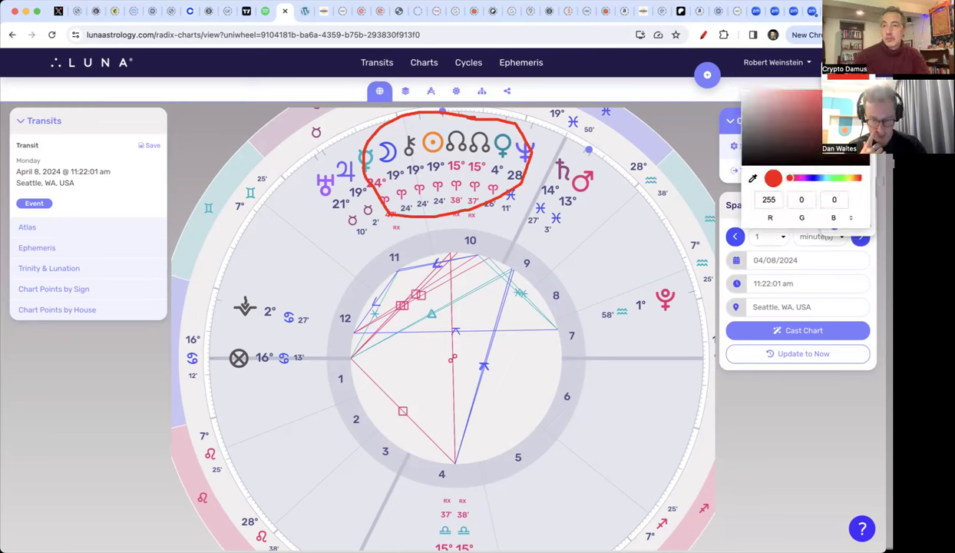
mouse_move(670, 279)
mouse_down()
mouse_move(580, 286)
mouse_move(590, 320)
mouse_move(674, 290)
mouse_move(674, 275)
mouse_up()
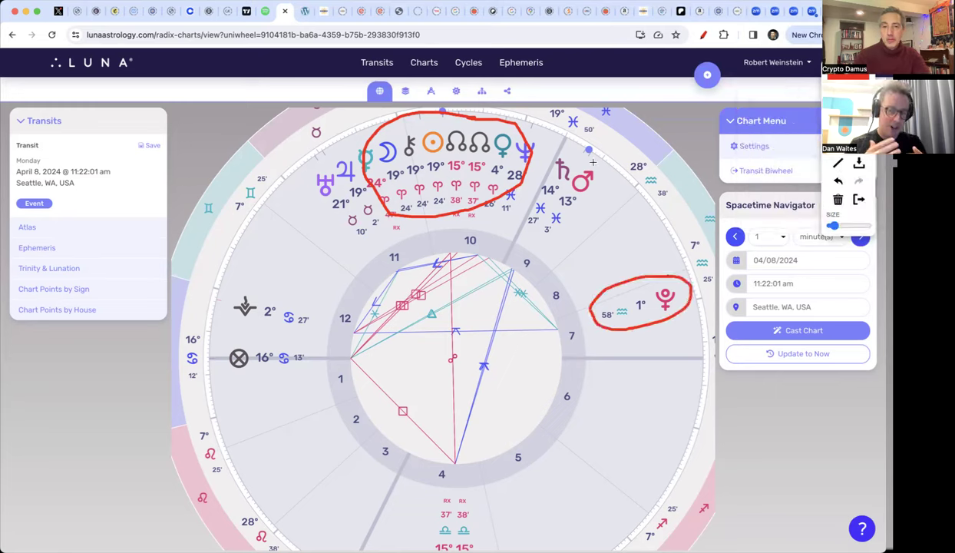
mouse_move(595, 159)
mouse_down()
mouse_move(535, 144)
mouse_move(508, 201)
mouse_move(573, 237)
mouse_move(597, 175)
mouse_move(592, 161)
mouse_up()
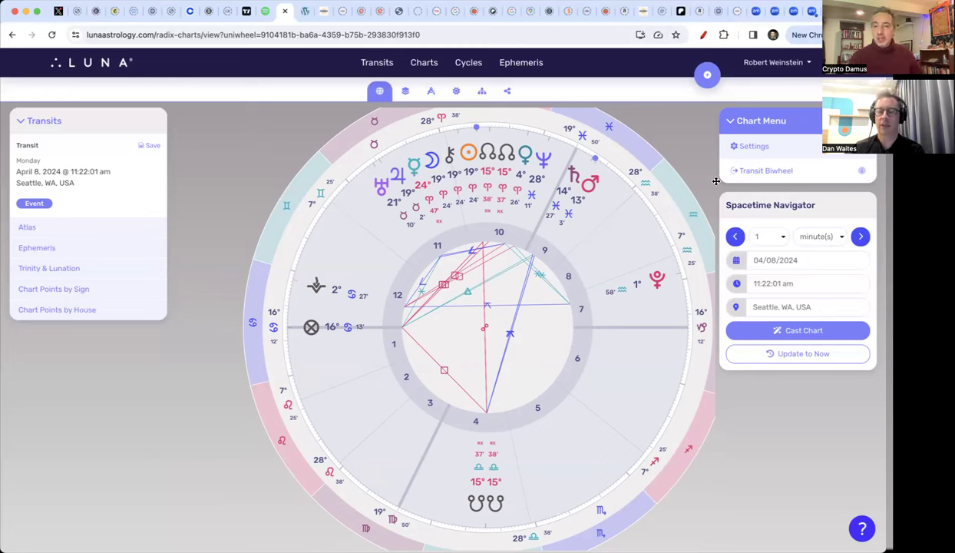
Advance the transit chart to April 22, 2024 in one-week increments
click(839, 237)
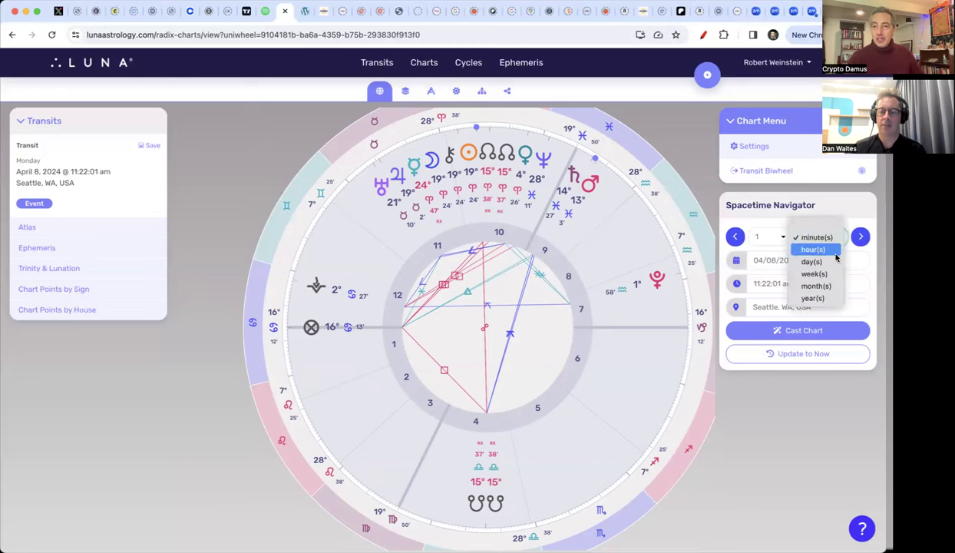
click(812, 254)
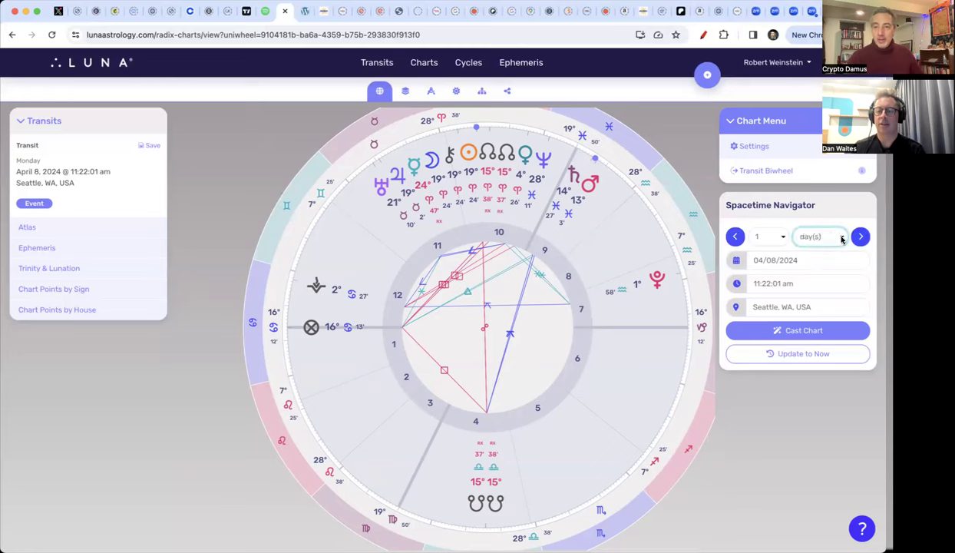
click(842, 237)
click(837, 250)
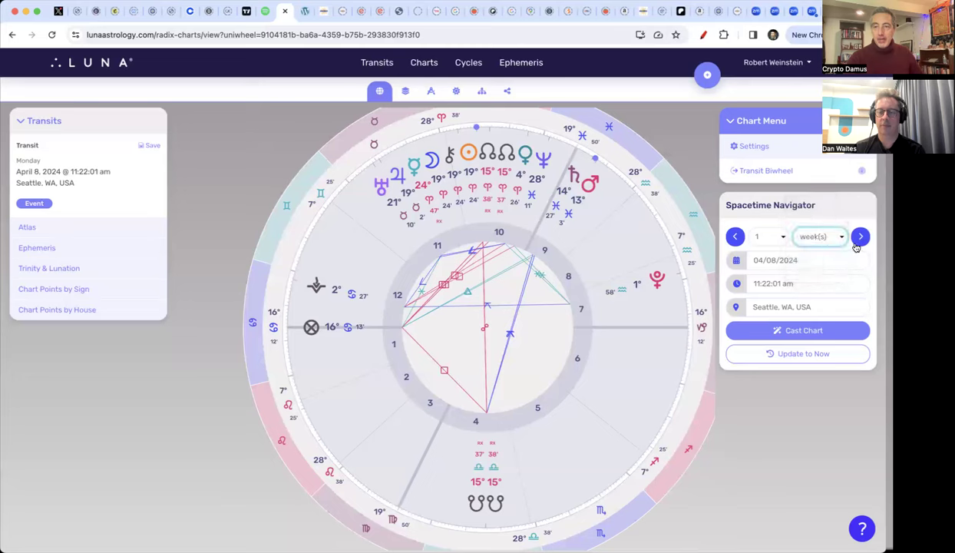
click(860, 238)
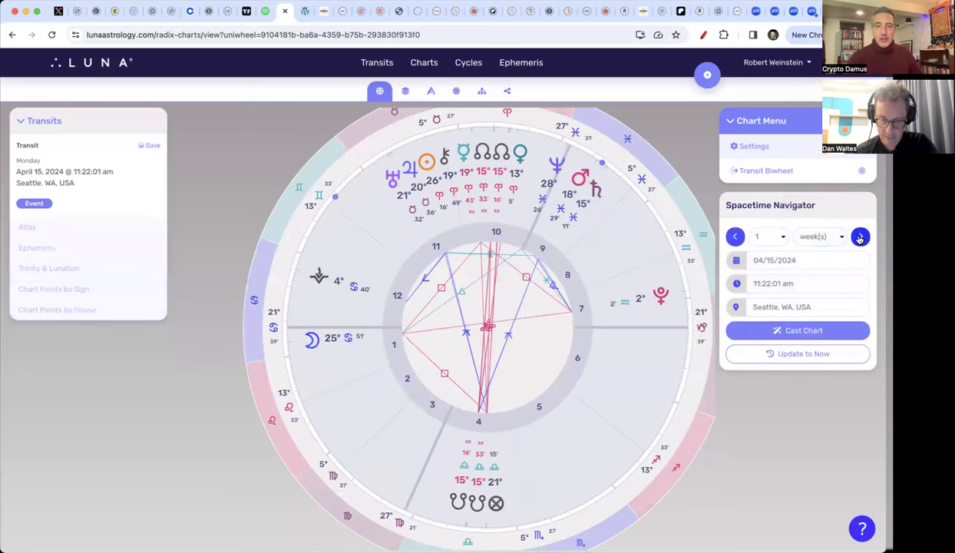
click(860, 238)
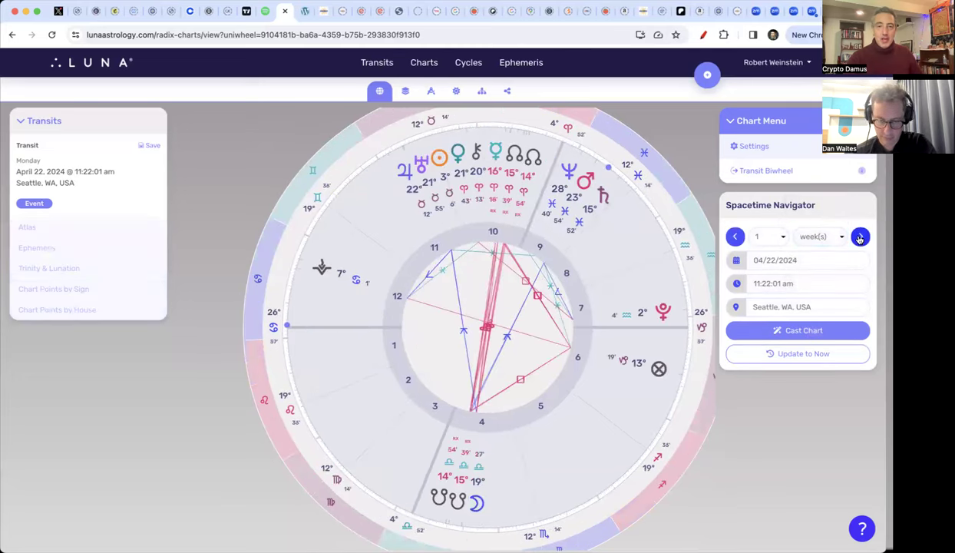
Move the transit chart back to April 20, 2024 in one-day increments
click(841, 236)
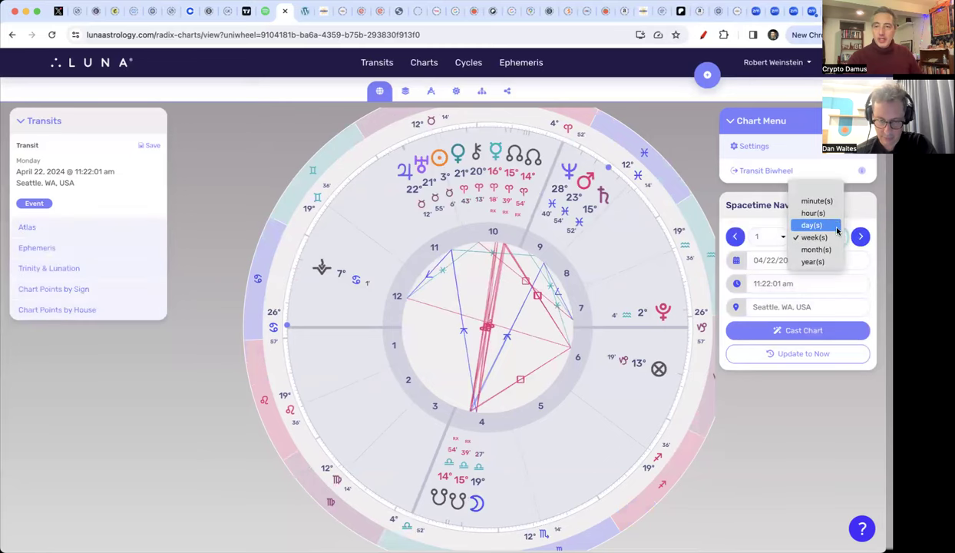
click(781, 240)
click(735, 237)
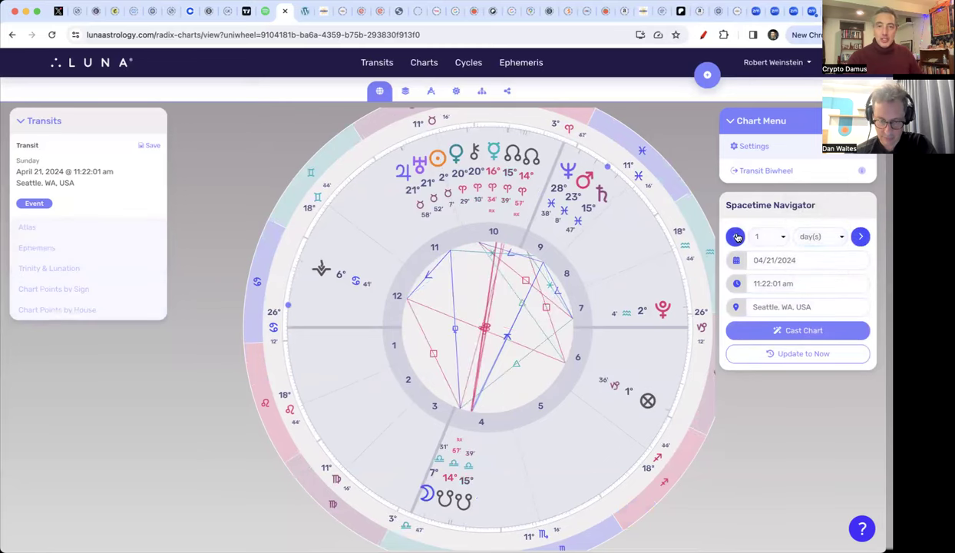
click(736, 238)
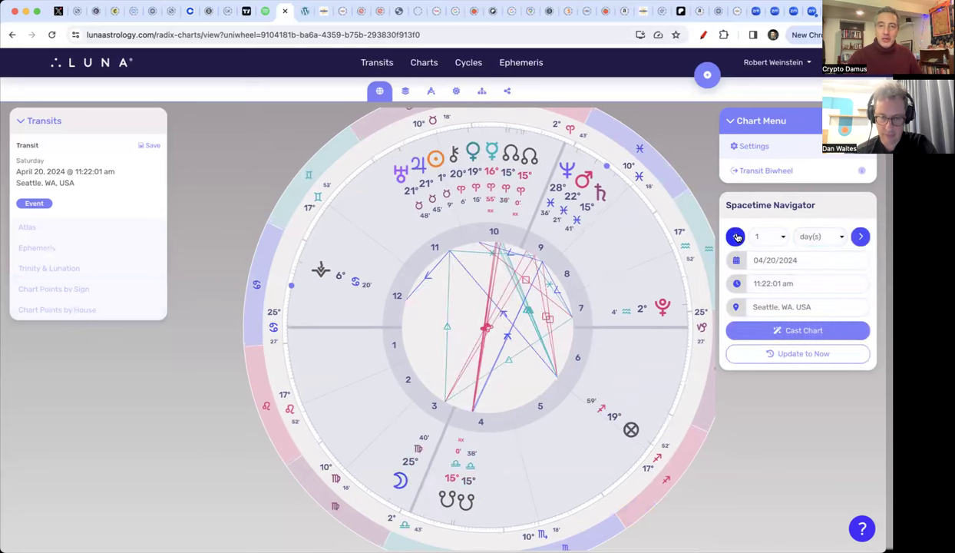